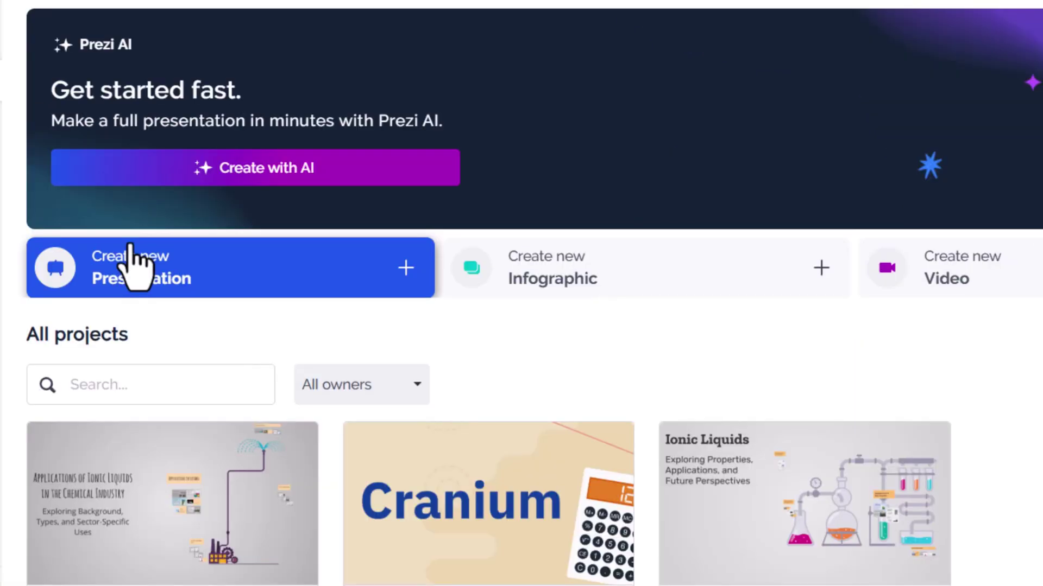
pyautogui.scroll(-1, 130, 245)
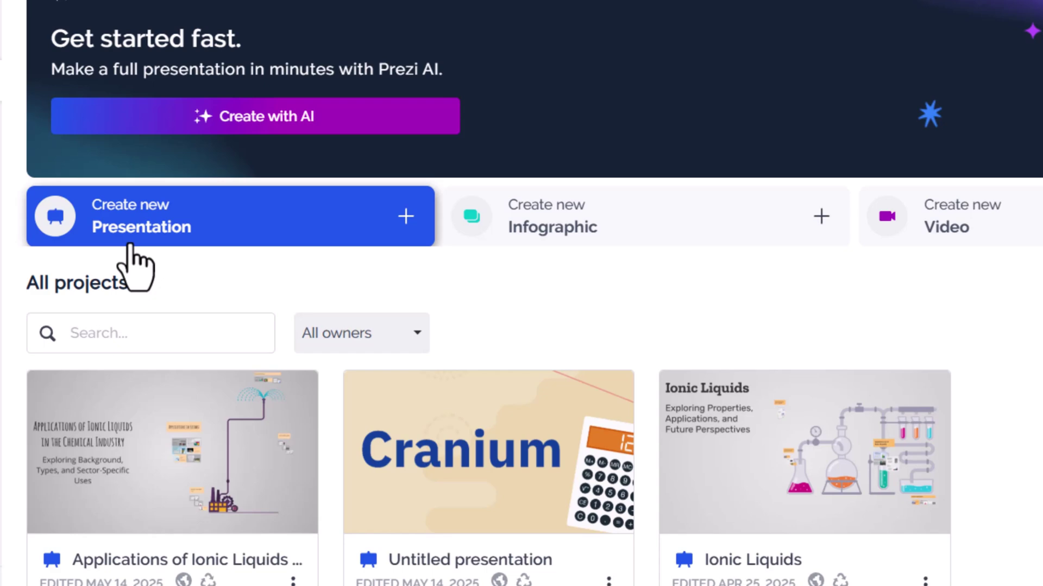
pyautogui.scroll(1, 134, 262)
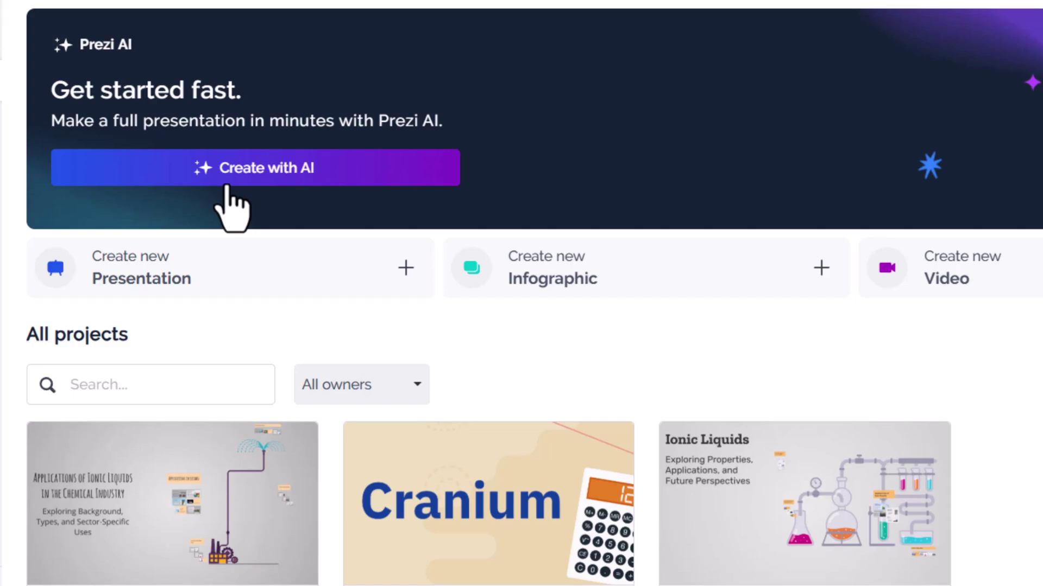
# Enter the title 'Application of Organic Solvents in Organic Synthesis', continue, and choose a source PDF
pyautogui.click(196, 285)
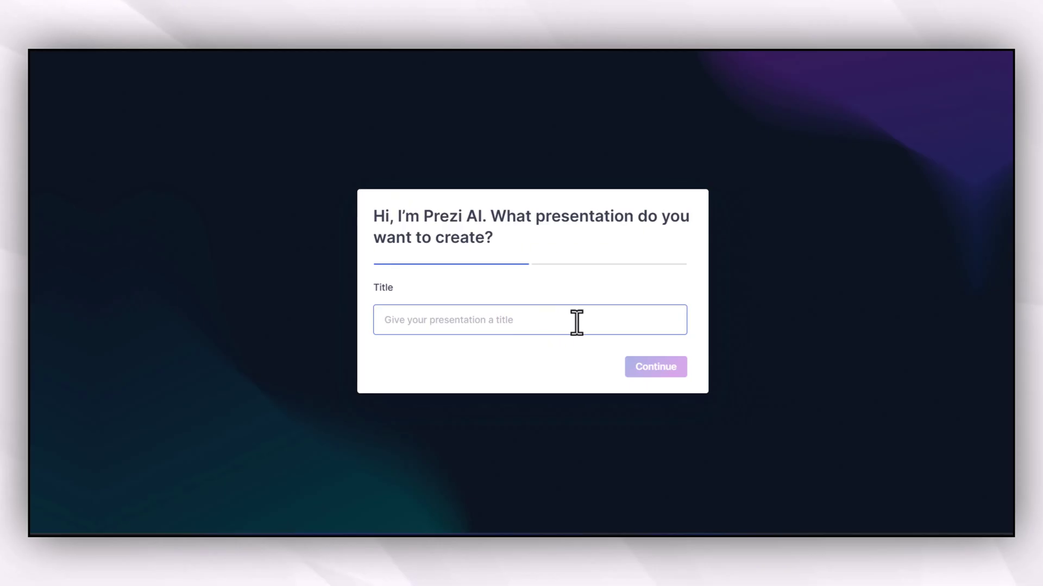
pyautogui.write('Application of Organic solvents in organic synthesis')
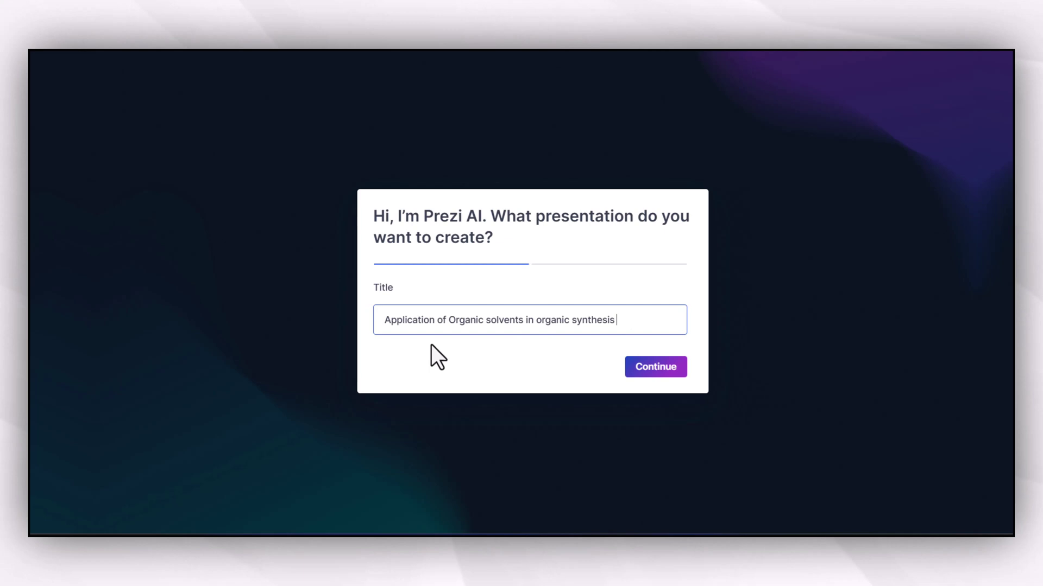
pyautogui.click(663, 372)
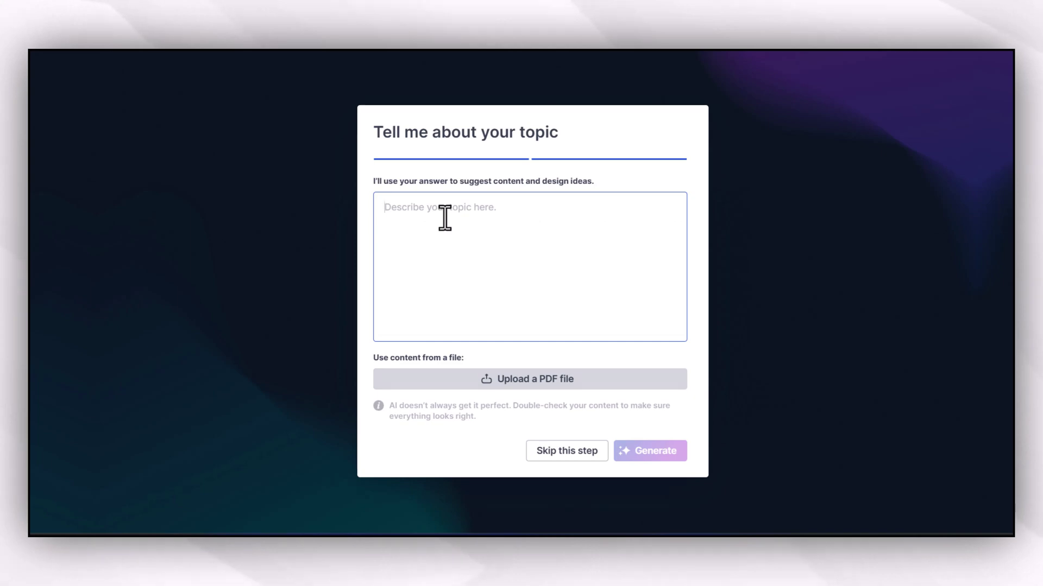
pyautogui.click(557, 379)
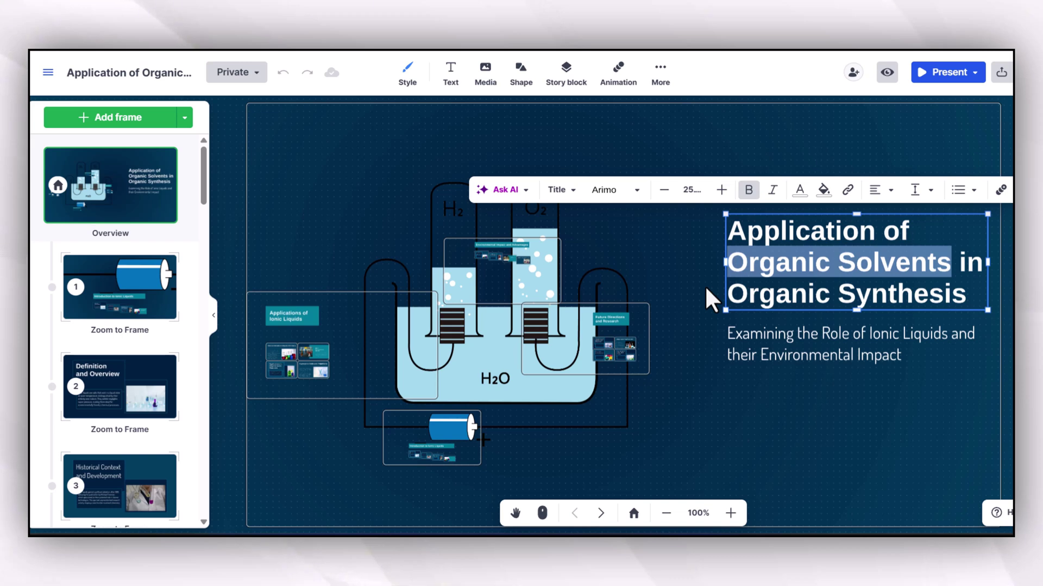
# Replace 'Organic Solvents' in the main title with 'Green solvants'
pyautogui.click(556, 145)
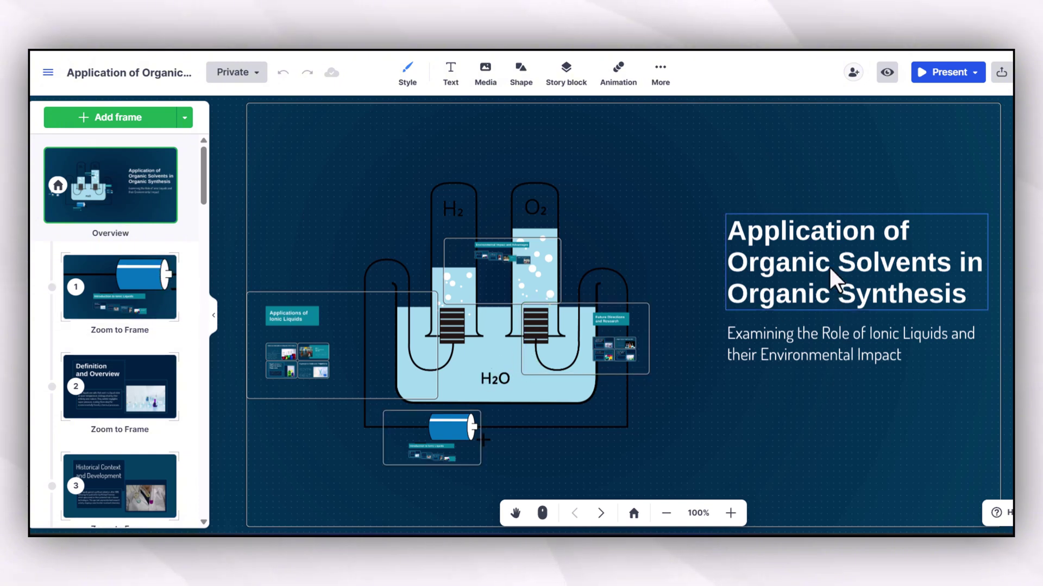
pyautogui.click(814, 266)
pyautogui.moveTo(727, 262); pyautogui.dragTo(950, 262)
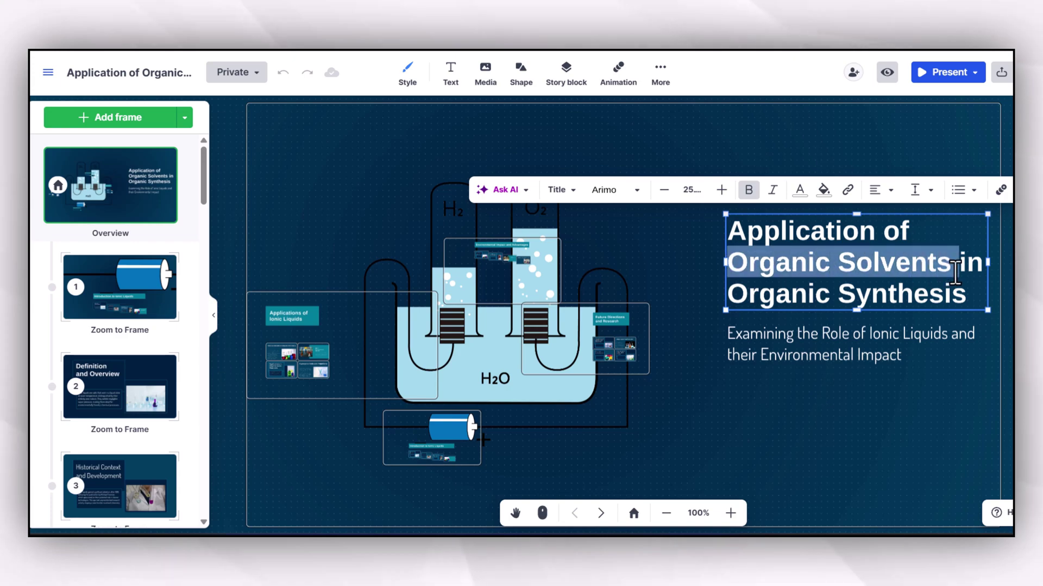
pyautogui.write('Green solvants')
# Add a new text box to the Introduction to Ionic Liquids frame
pyautogui.click(432, 438)
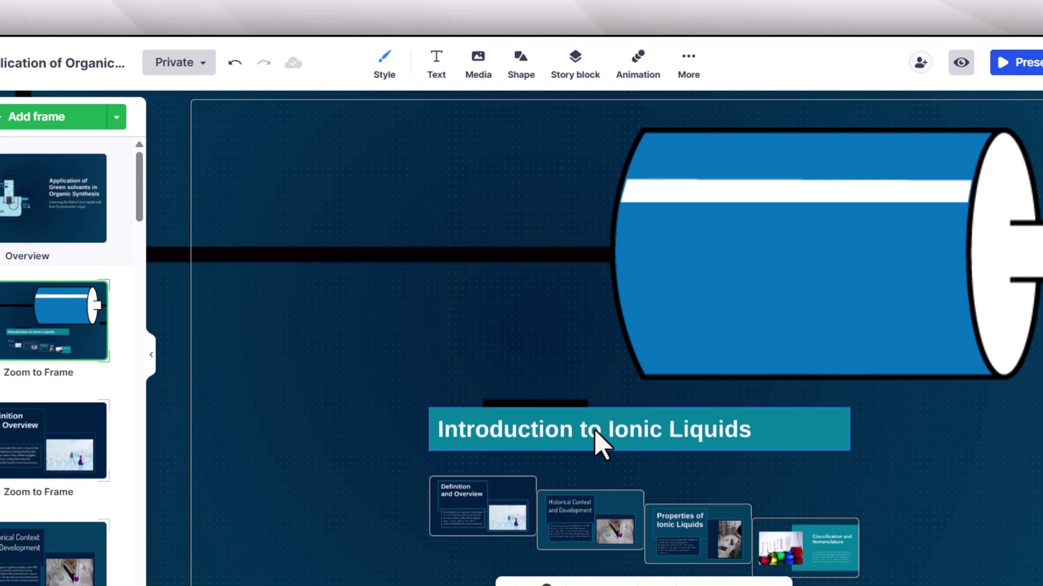
pyautogui.click(583, 388)
pyautogui.tripleClick(607, 453)
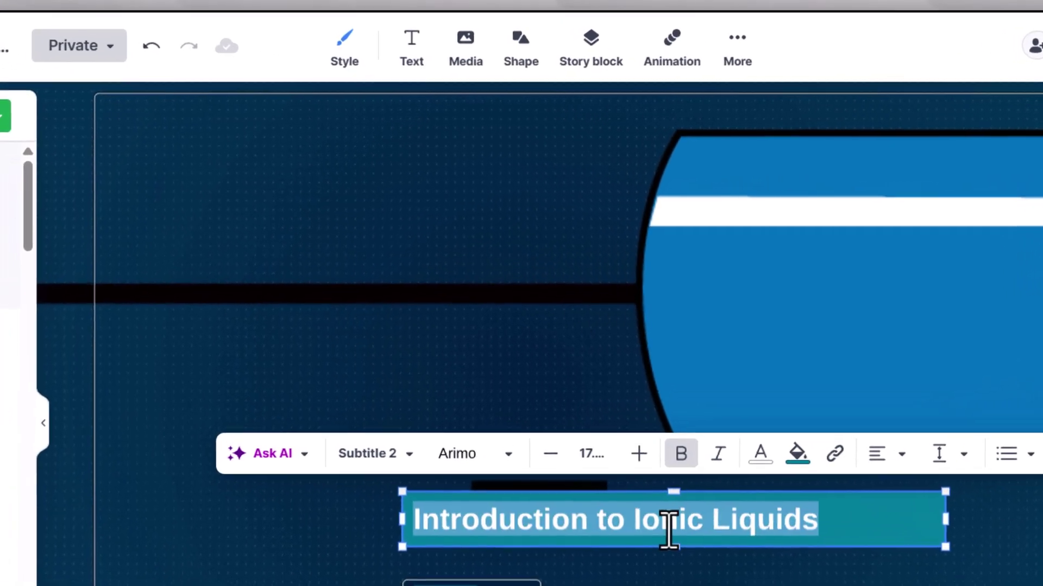
pyautogui.click(406, 42)
pyautogui.click(577, 260)
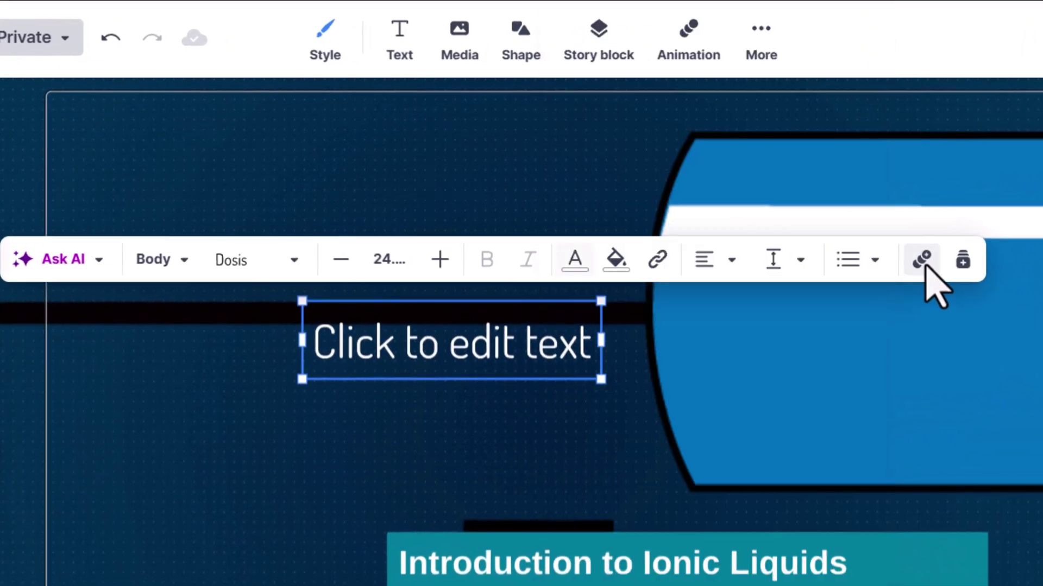
# Browse the shape and media insert options for images, videos and stickers
pyautogui.click(521, 40)
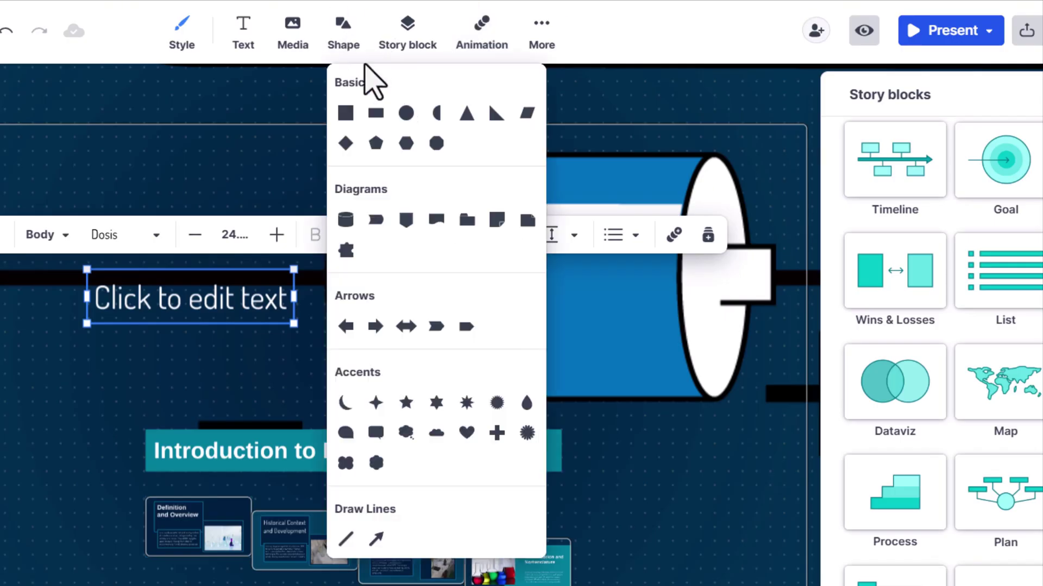
pyautogui.click(295, 36)
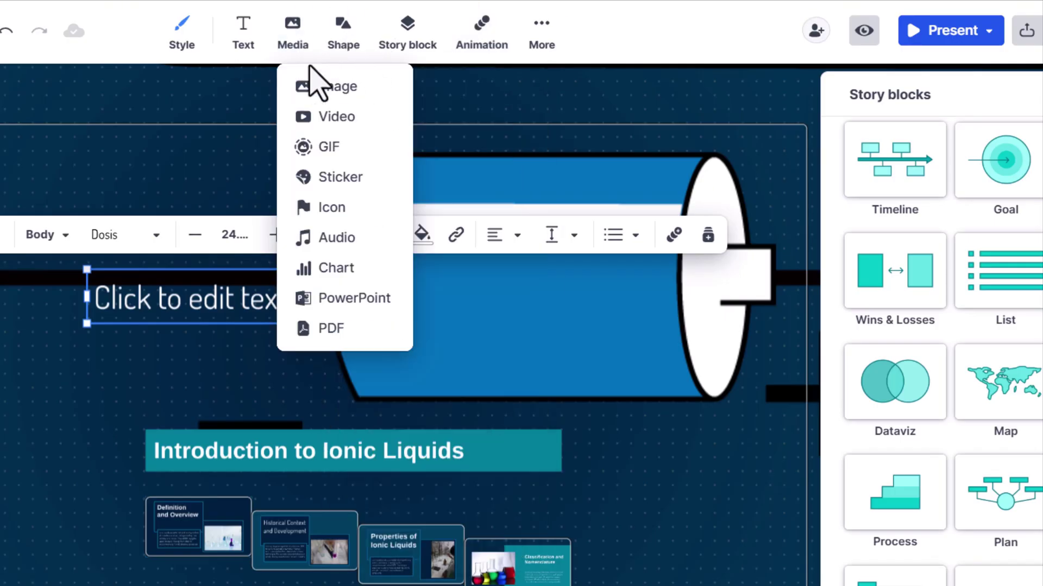
pyautogui.click(322, 88)
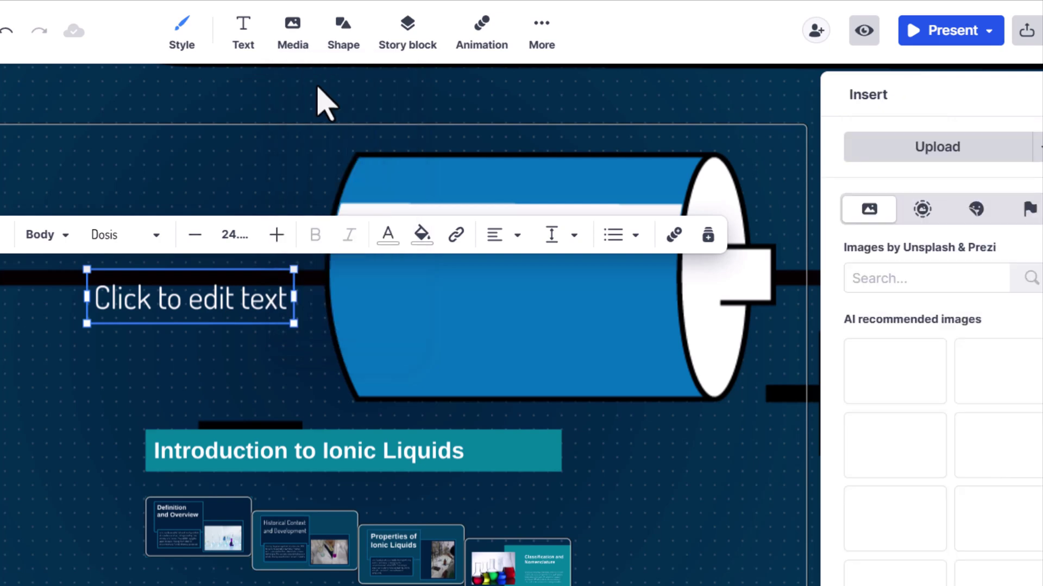
pyautogui.click(325, 118)
pyautogui.click(308, 53)
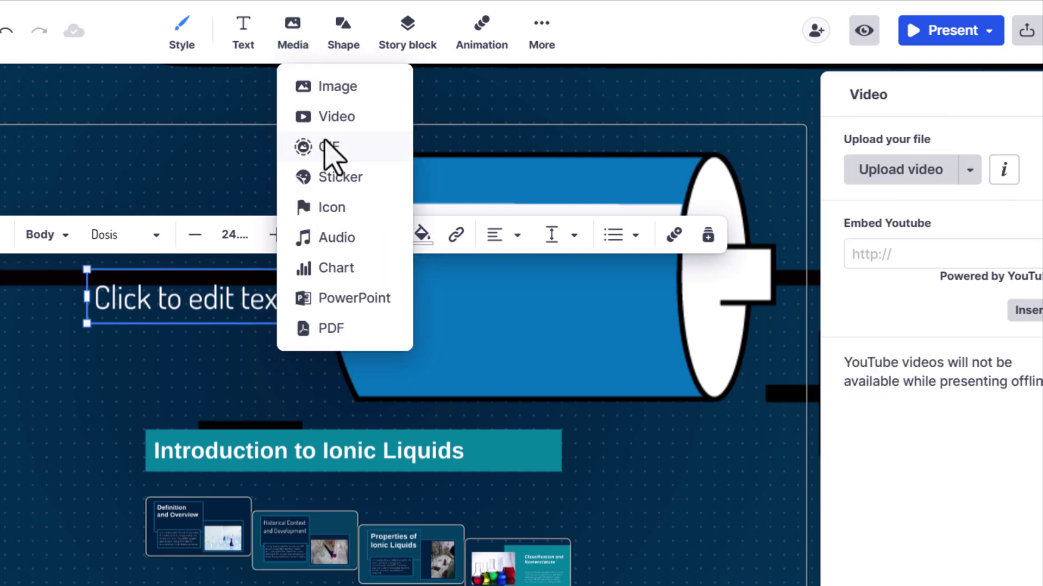
pyautogui.click(339, 178)
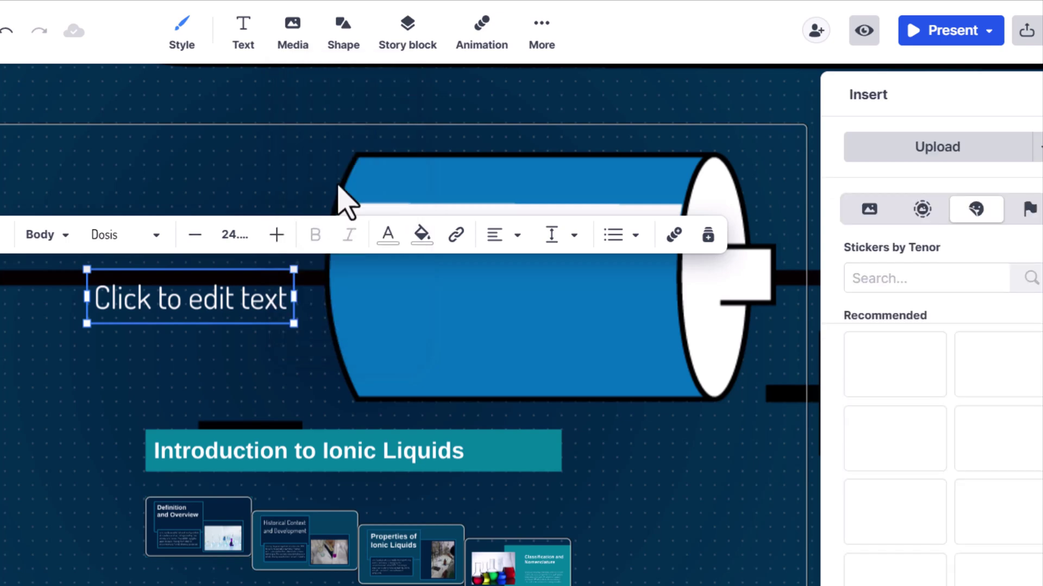
# Check the icon option and display the available chart types
pyautogui.click(292, 36)
pyautogui.click(329, 206)
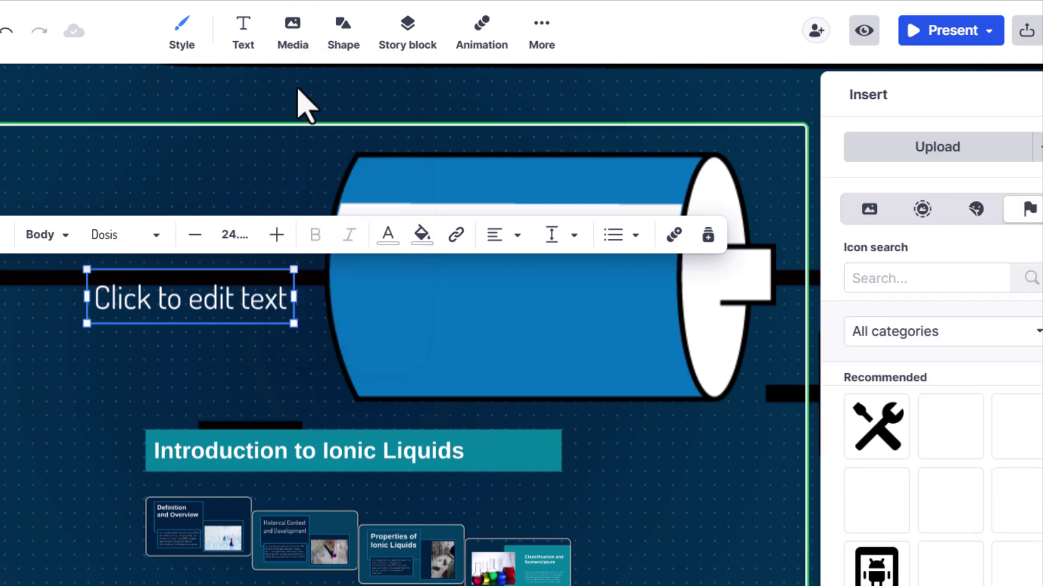
pyautogui.click(295, 53)
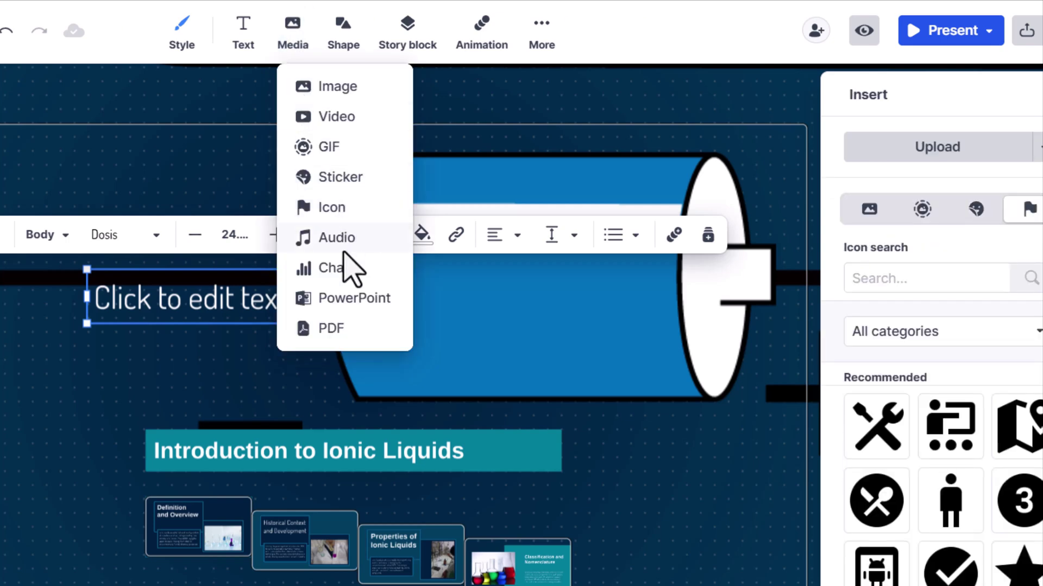
pyautogui.click(345, 275)
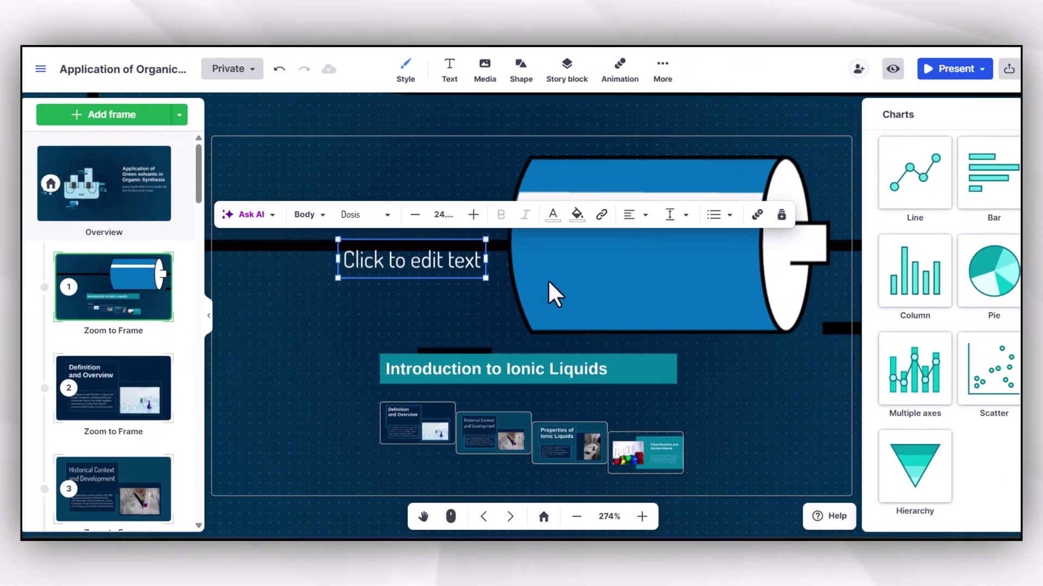
# From the overview, check the presenting options and make Definition and Overview the first frame
pyautogui.click(162, 210)
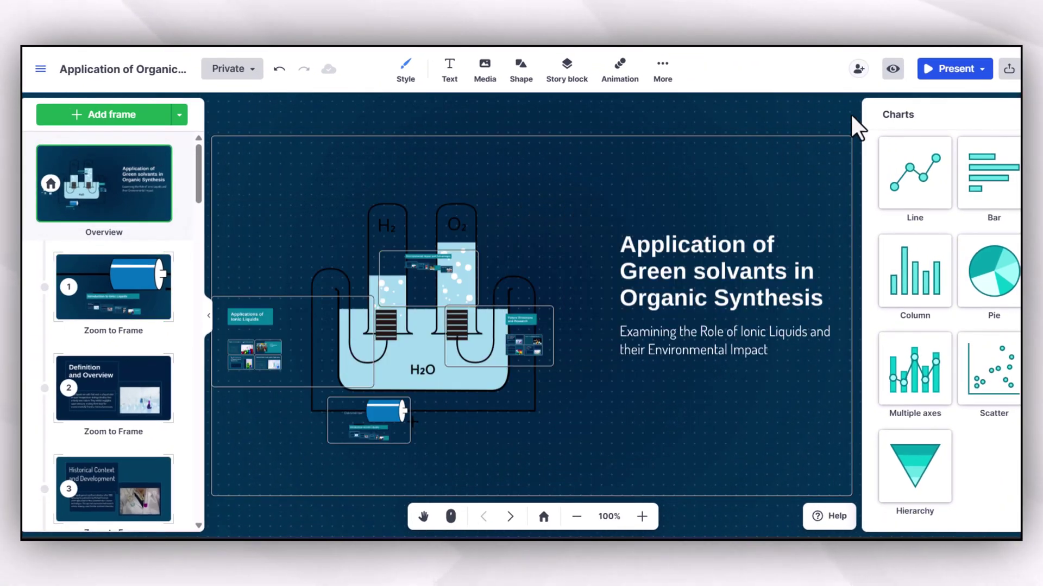
pyautogui.click(951, 65)
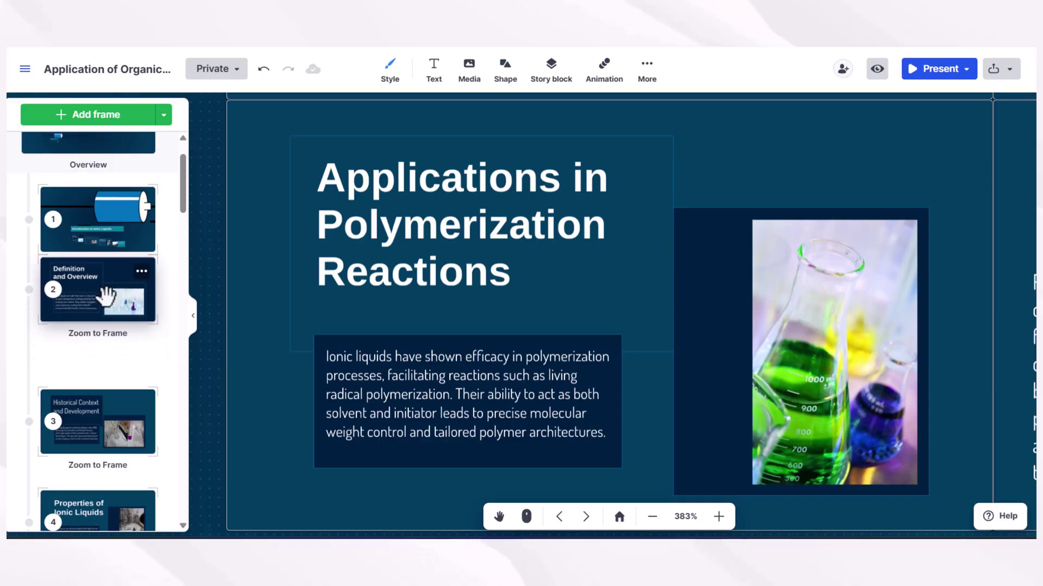
pyautogui.moveTo(106, 238); pyautogui.dragTo(110, 307)
# Open the Introduction to Ionic Liquids frame, then select the Definition frame's text and image
pyautogui.click(112, 318)
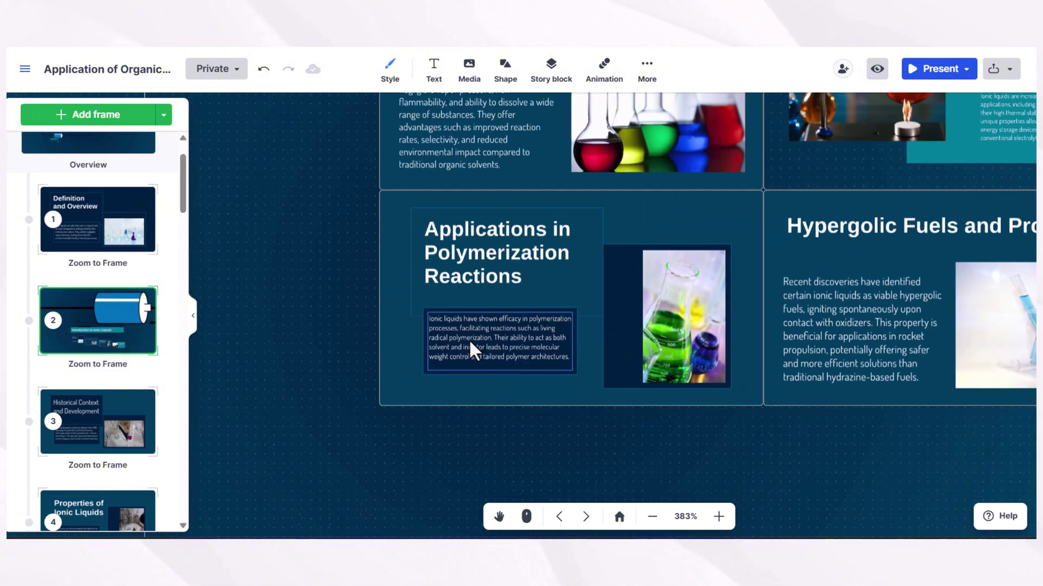
pyautogui.click(465, 447)
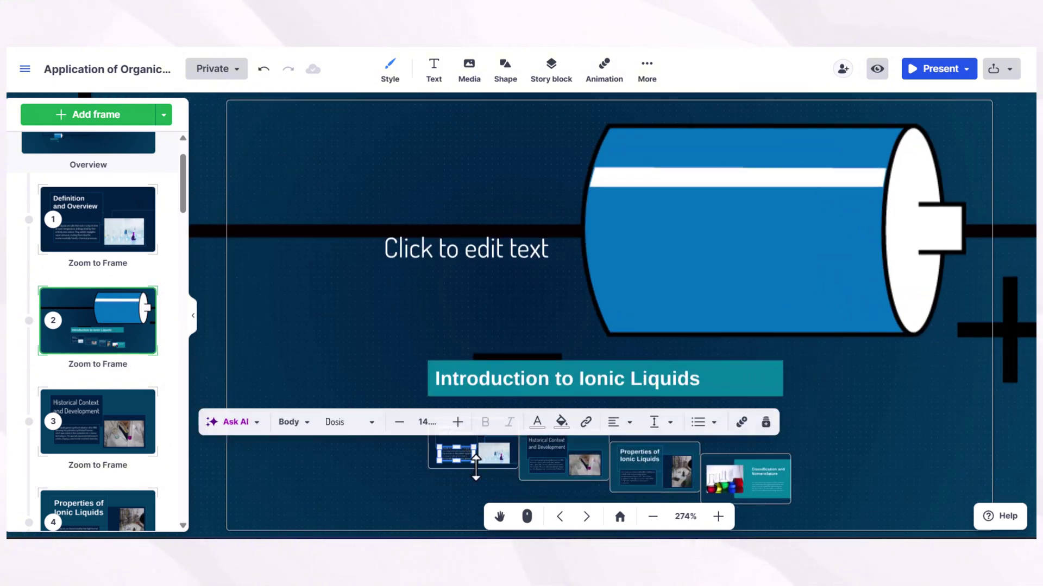
pyautogui.click(719, 516)
pyautogui.scroll(-3, 565, 426)
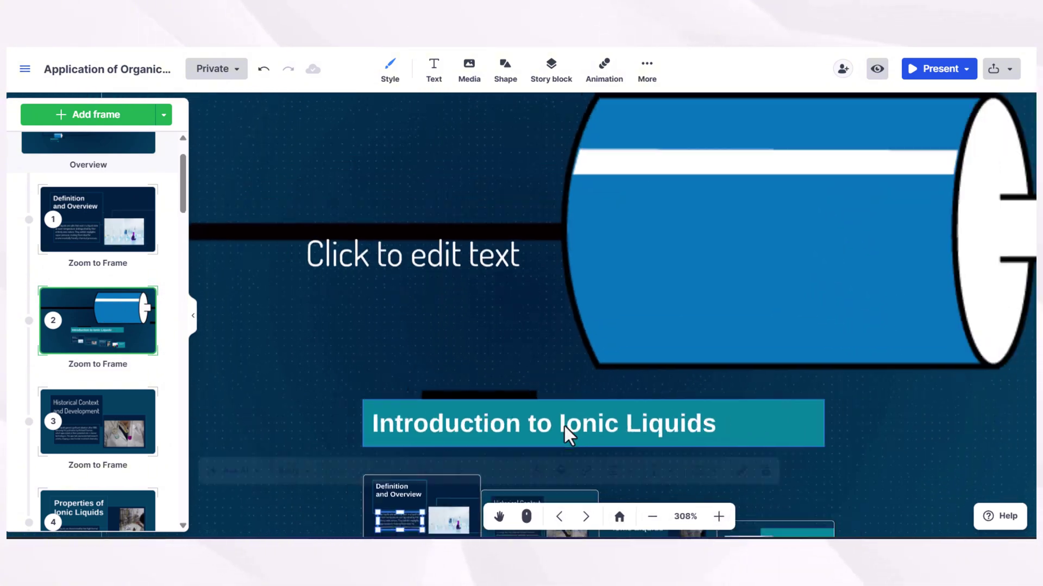
pyautogui.click(446, 518)
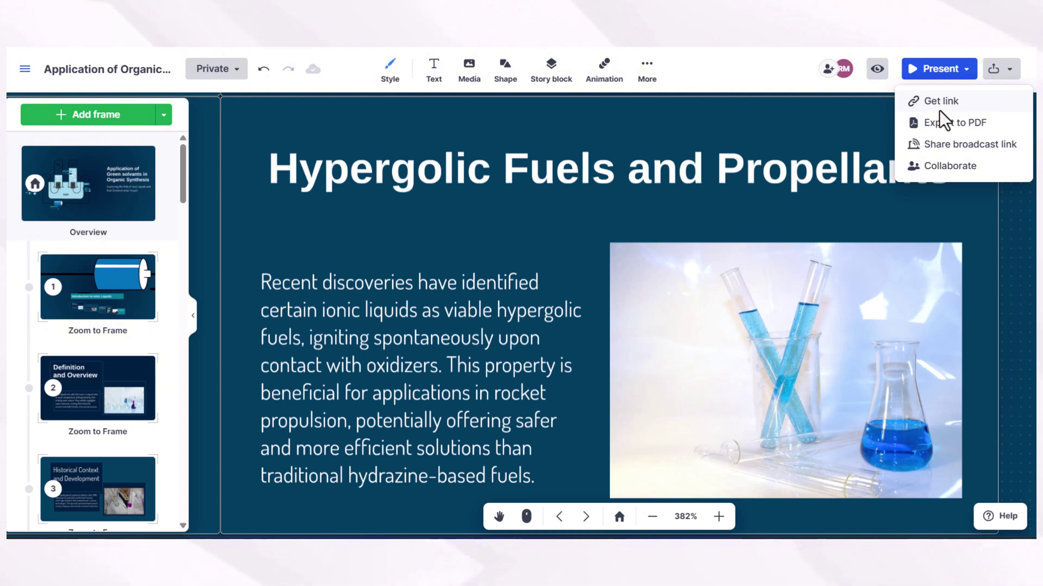
# Export the deck as a 25-page PDF and play it full screen
pyautogui.click(936, 129)
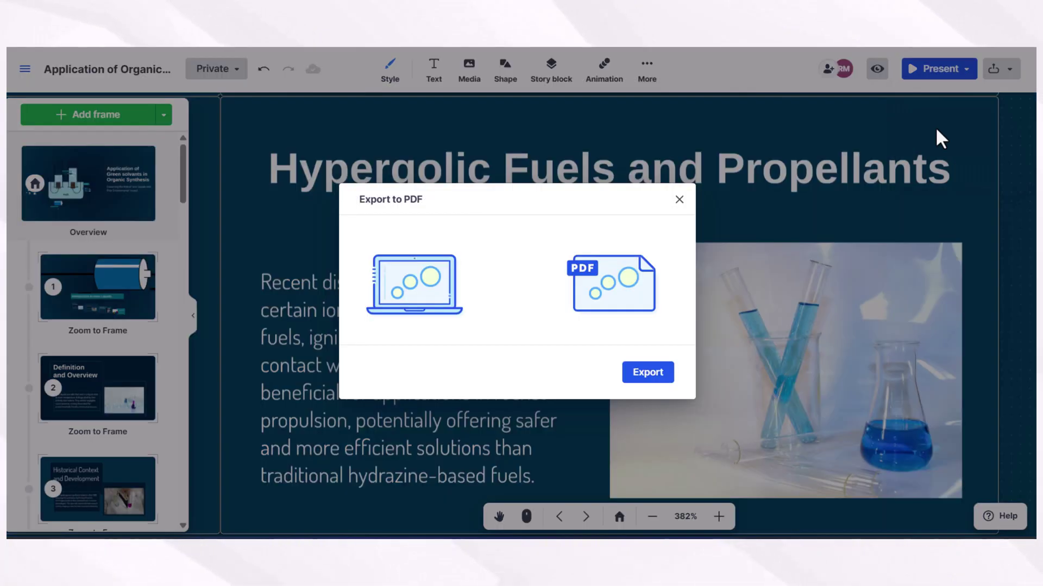
pyautogui.click(649, 374)
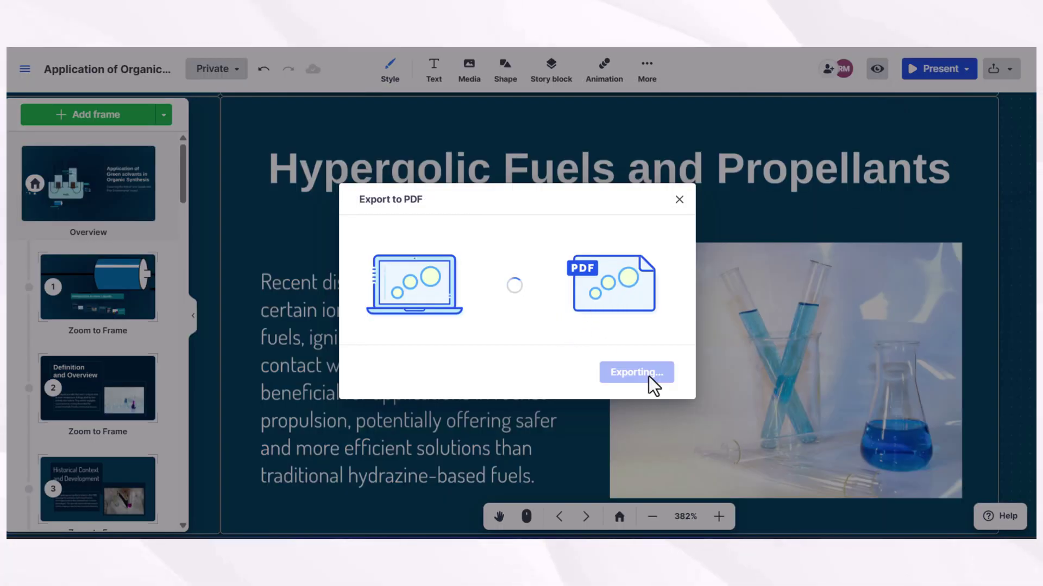
pyautogui.scroll(-5, 260, 245)
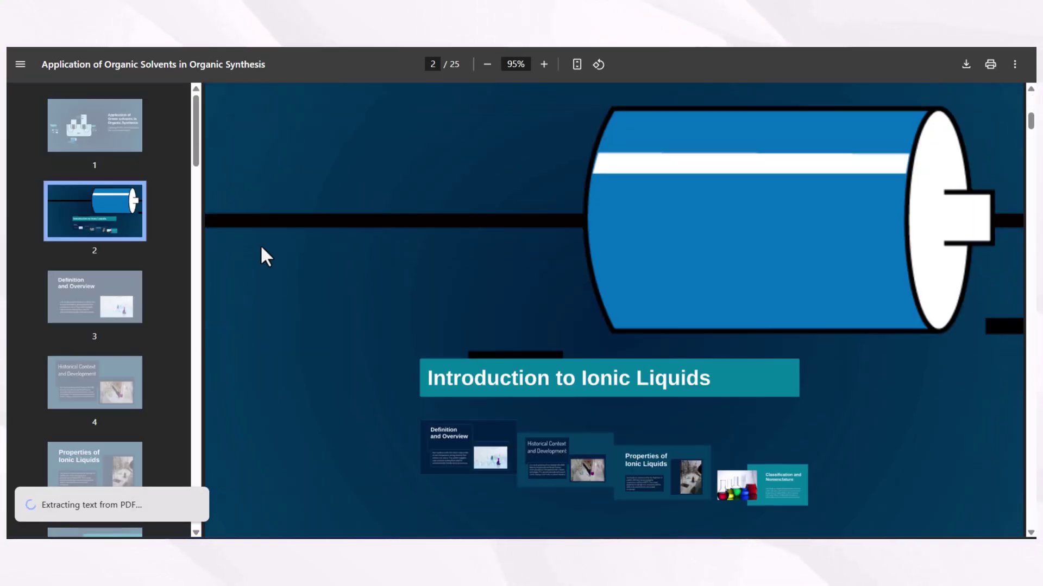
pyautogui.scroll(-3, 260, 245)
pyautogui.scroll(-10, 260, 245)
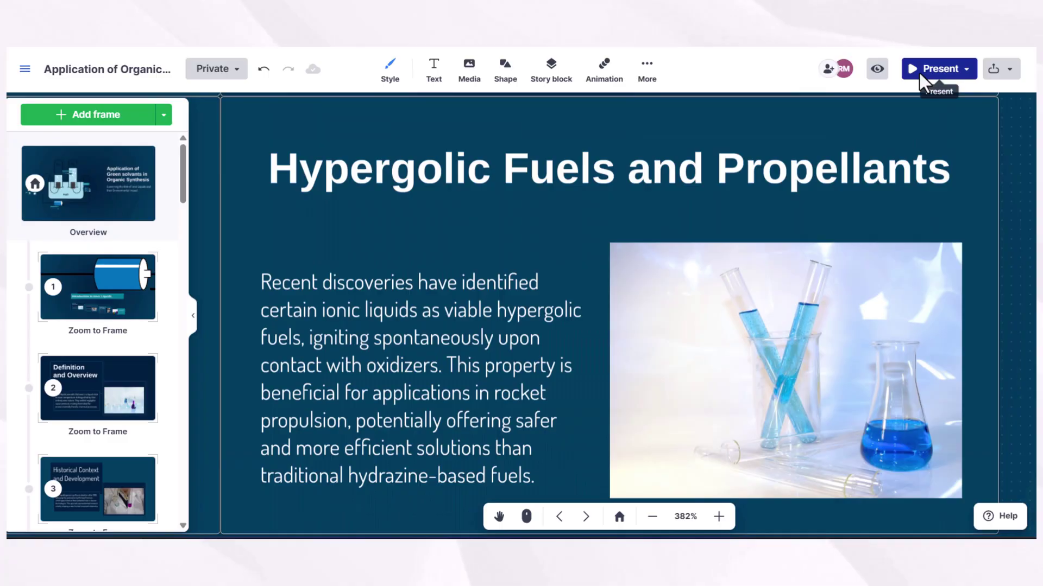
pyautogui.click(919, 73)
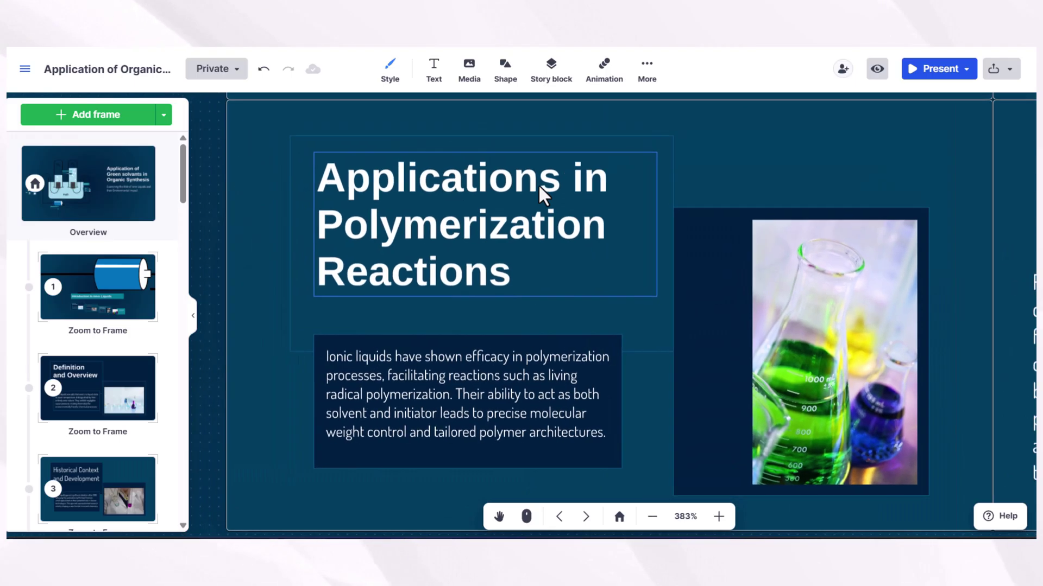
# Leave full screen and start a narrated video recording, answering the microphone permission prompt
pyautogui.click(938, 69)
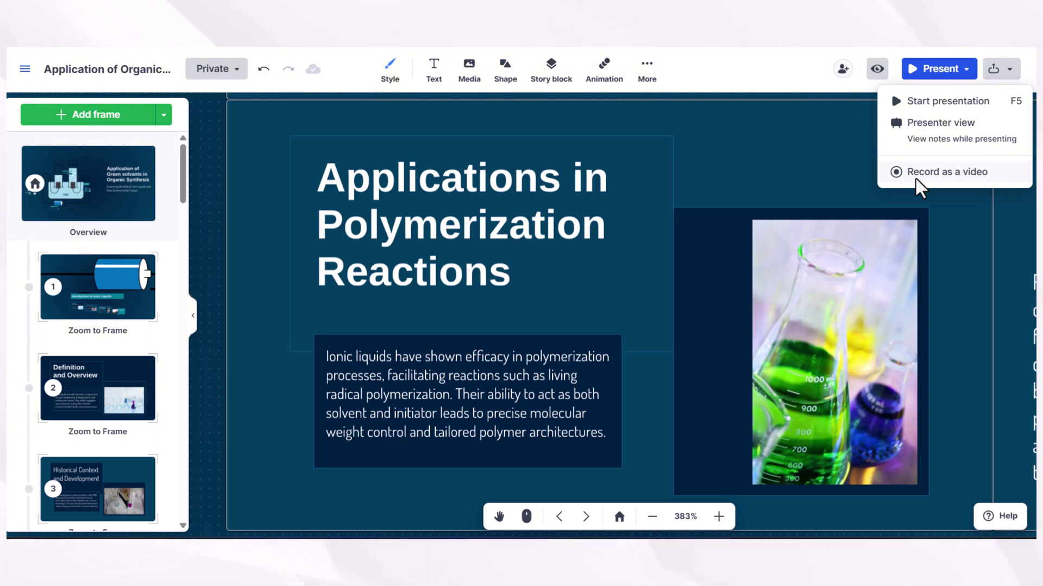
pyautogui.click(916, 178)
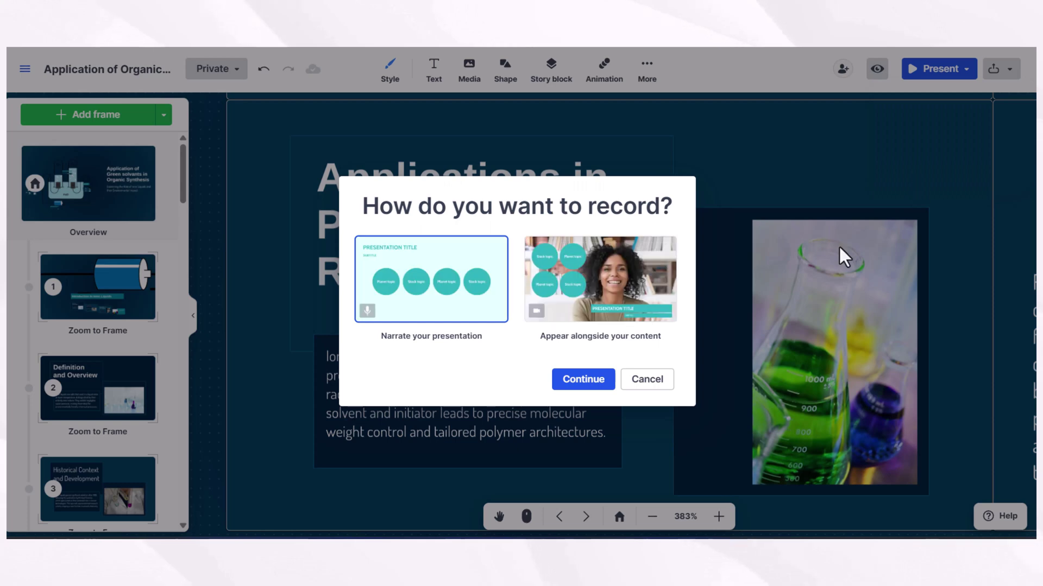
pyautogui.click(575, 380)
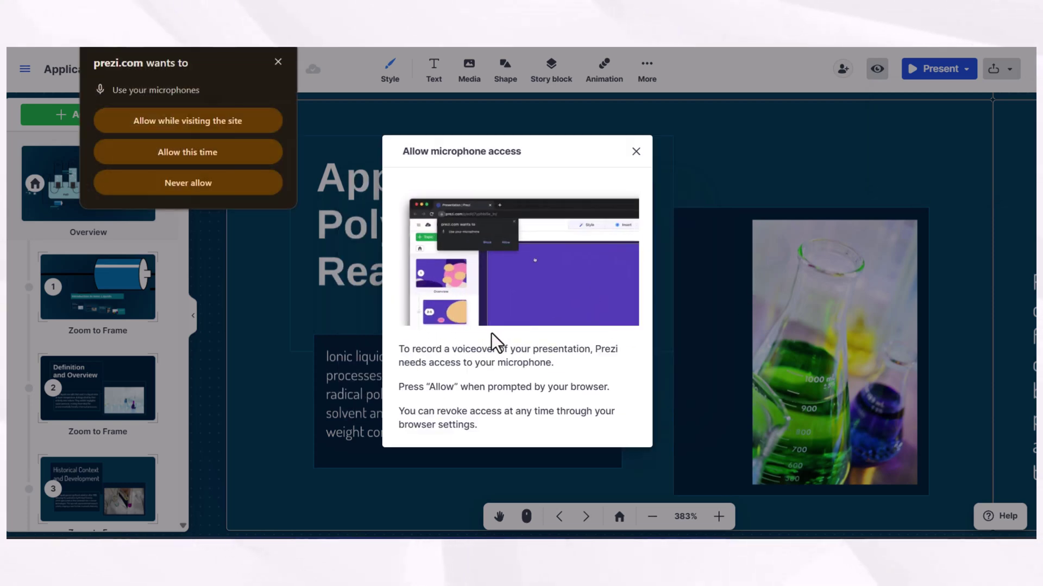
pyautogui.click(233, 128)
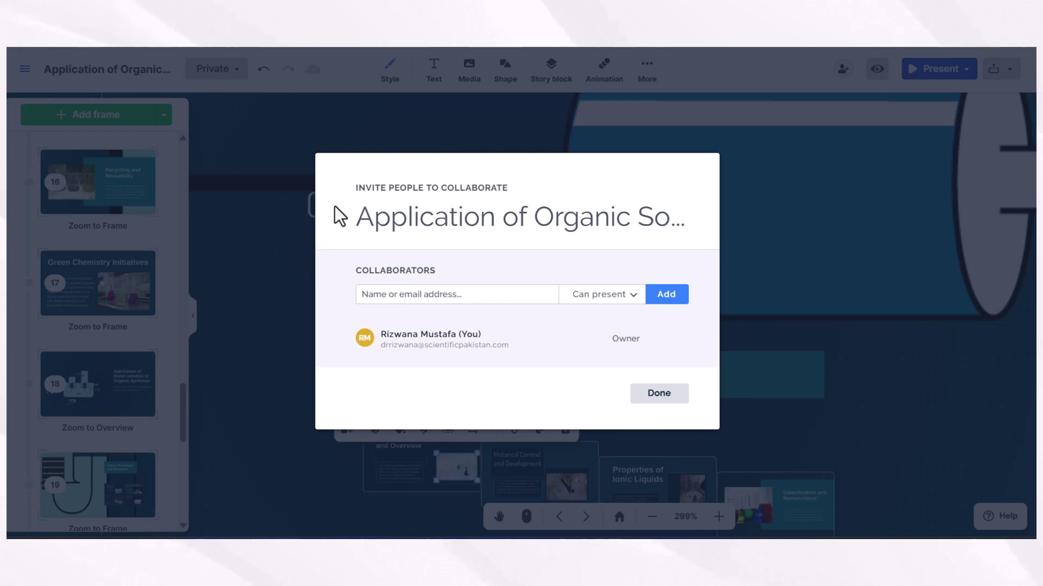
# Dismiss the Invite Collaborators dialog with Esc
pyautogui.press('Escape')
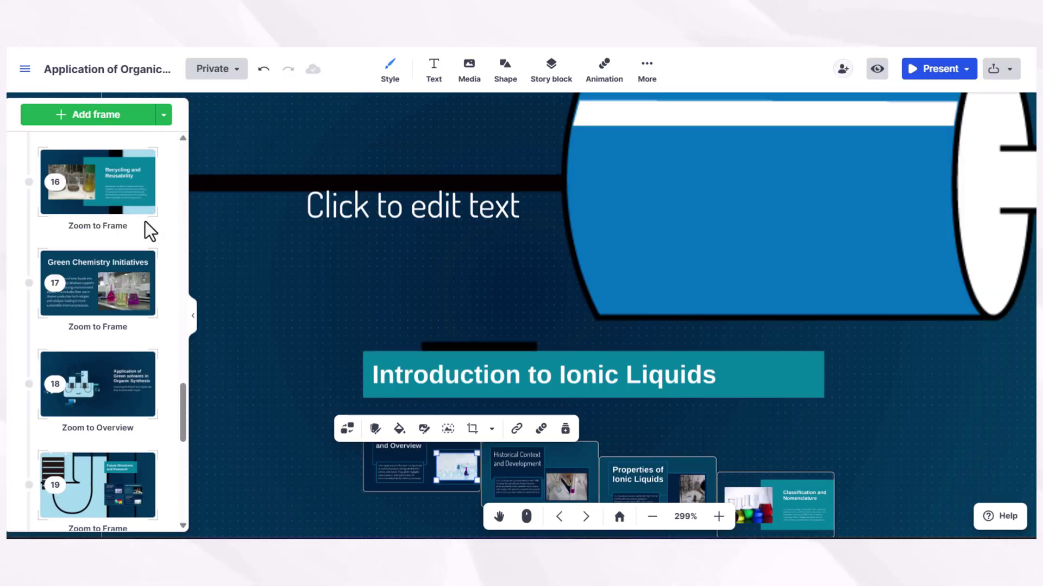